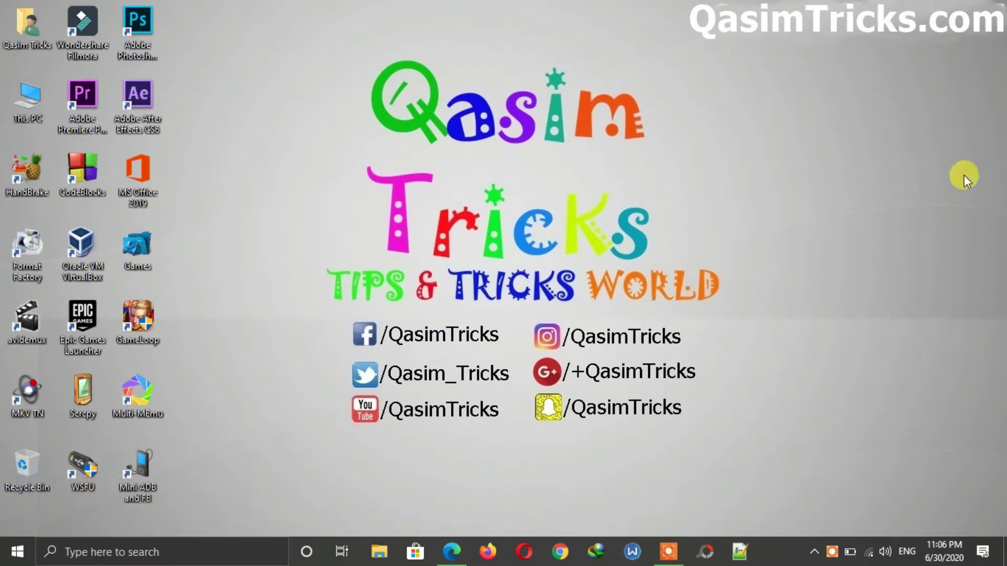
# Step: Open This PC from the desktop and select the WINSETUP (F:) drive
pyautogui.doubleClick(21, 93)
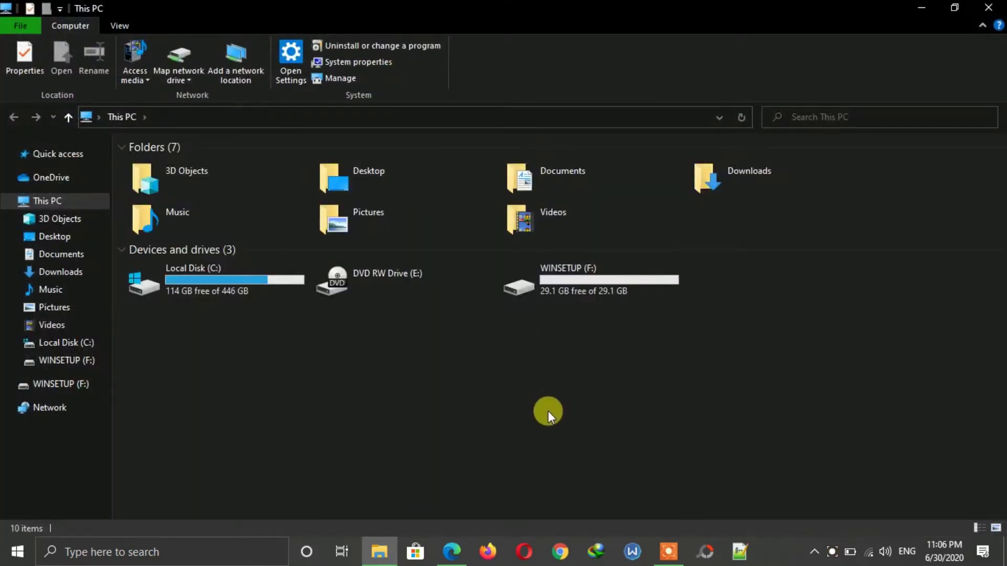
pyautogui.click(548, 288)
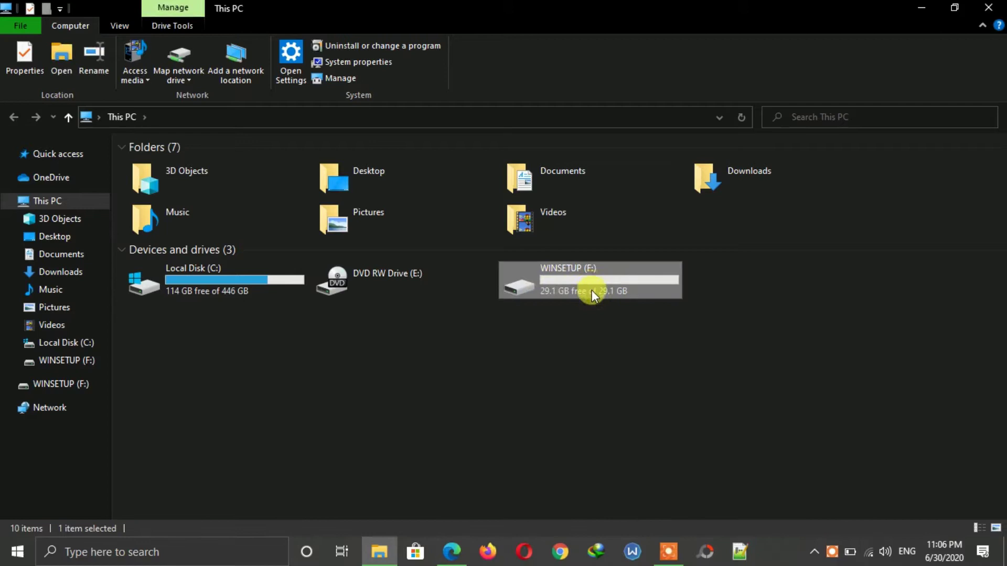
# Step: In WINSETUP (F:) Properties, choose 'Use this device' for ReadyBoost with 29799 MB reserved and apply
pyautogui.rightClick(627, 272)
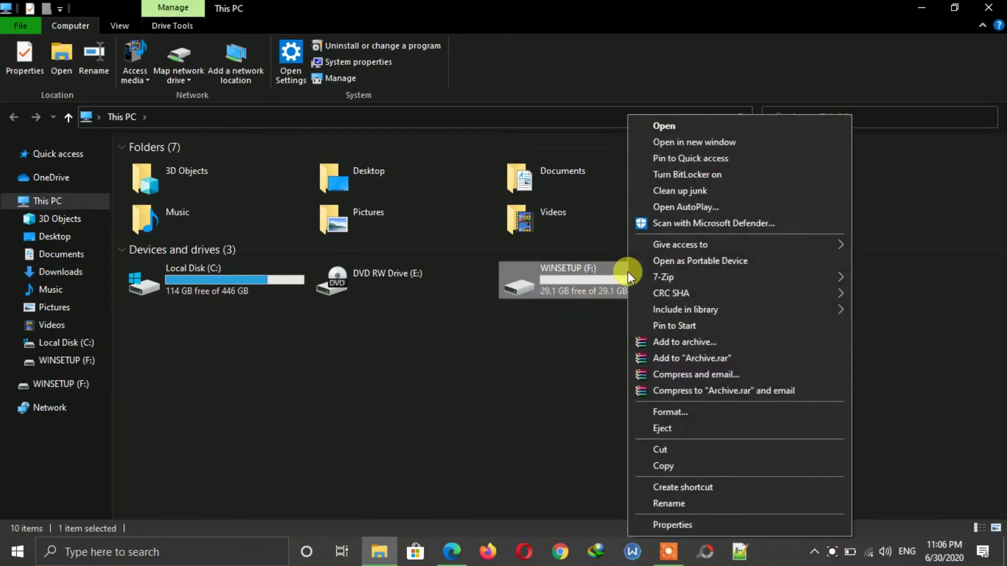
pyautogui.click(704, 520)
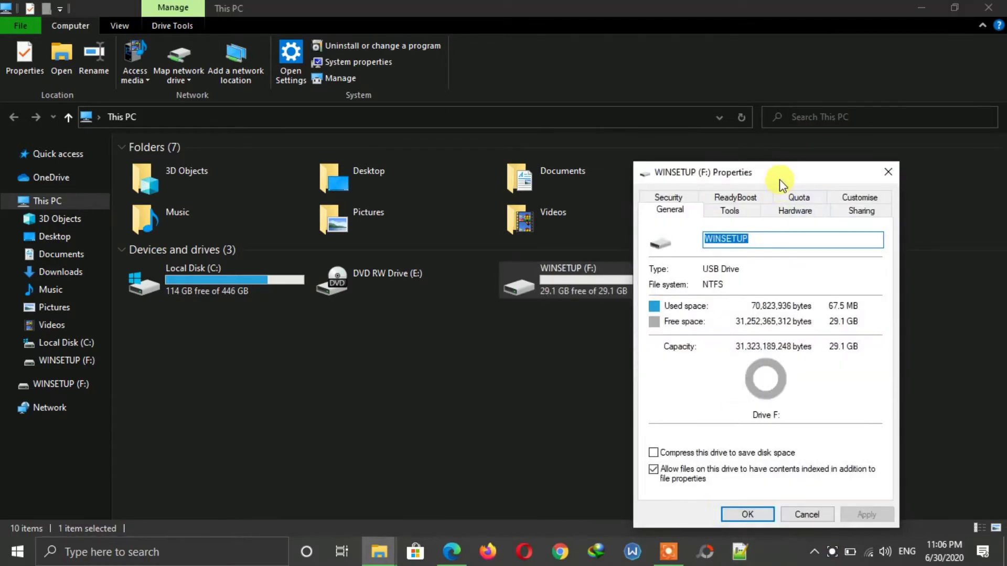
pyautogui.moveTo(780, 180); pyautogui.dragTo(561, 128)
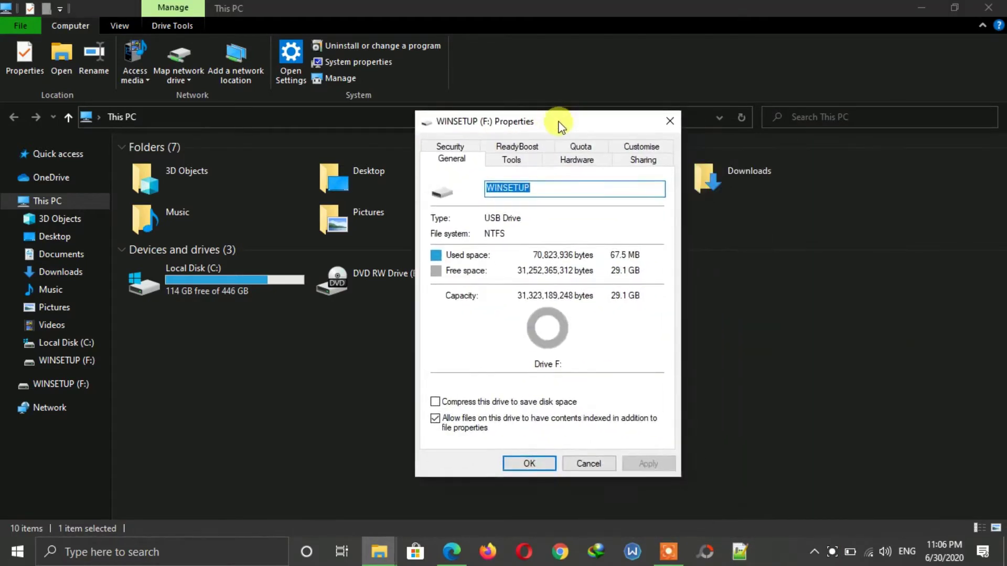
pyautogui.click(529, 144)
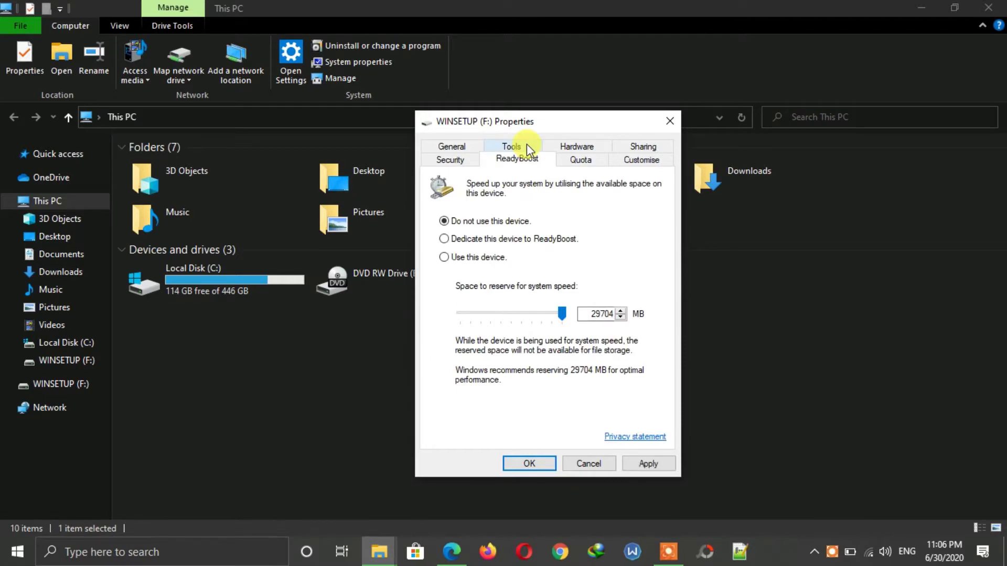
pyautogui.click(461, 256)
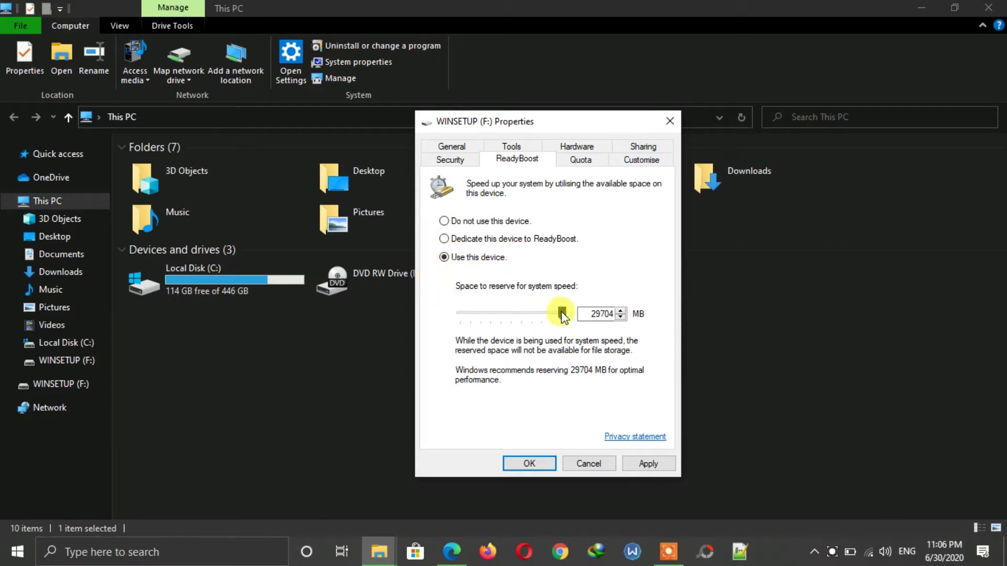
pyautogui.moveTo(562, 314); pyautogui.dragTo(505, 319)
pyautogui.moveTo(562, 316)
pyautogui.mouseDown()
pyautogui.moveTo(551, 319)
pyautogui.moveTo(562, 315)
pyautogui.mouseUp()
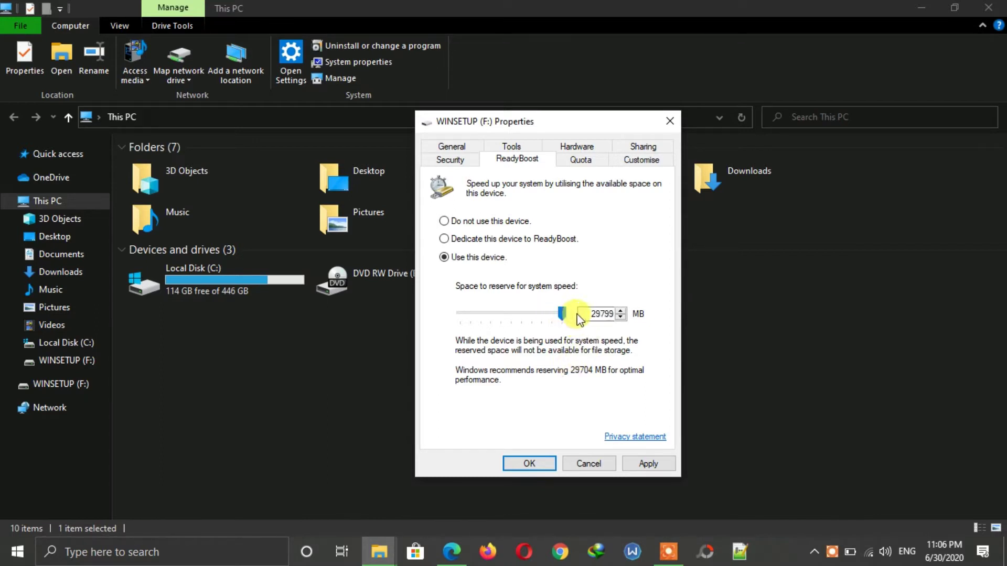
pyautogui.click(653, 464)
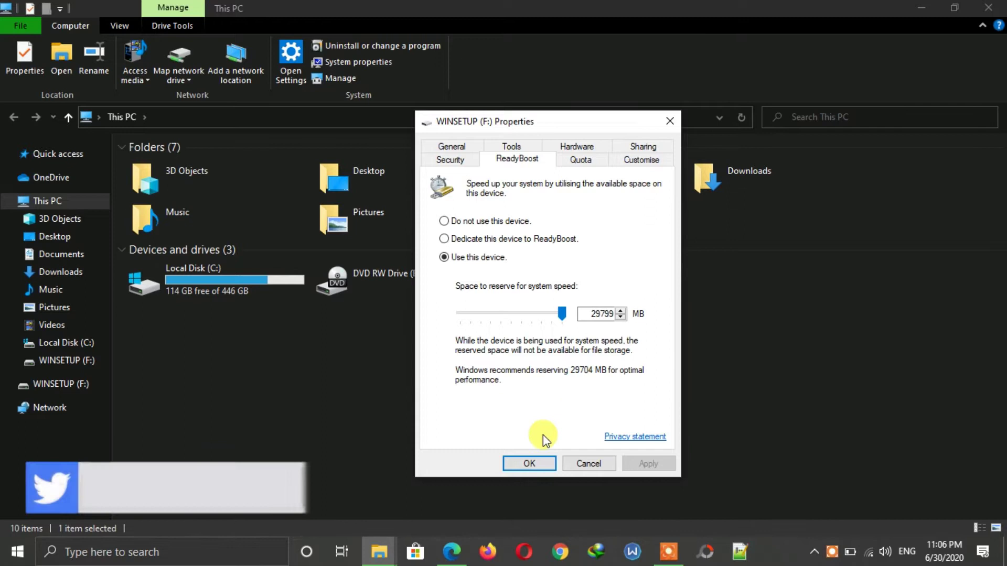
# Step: Close the properties, view the ReadyBoost cache file on WINSETUP (F:), and return to a restored This PC window
pyautogui.click(528, 460)
pyautogui.click(601, 315)
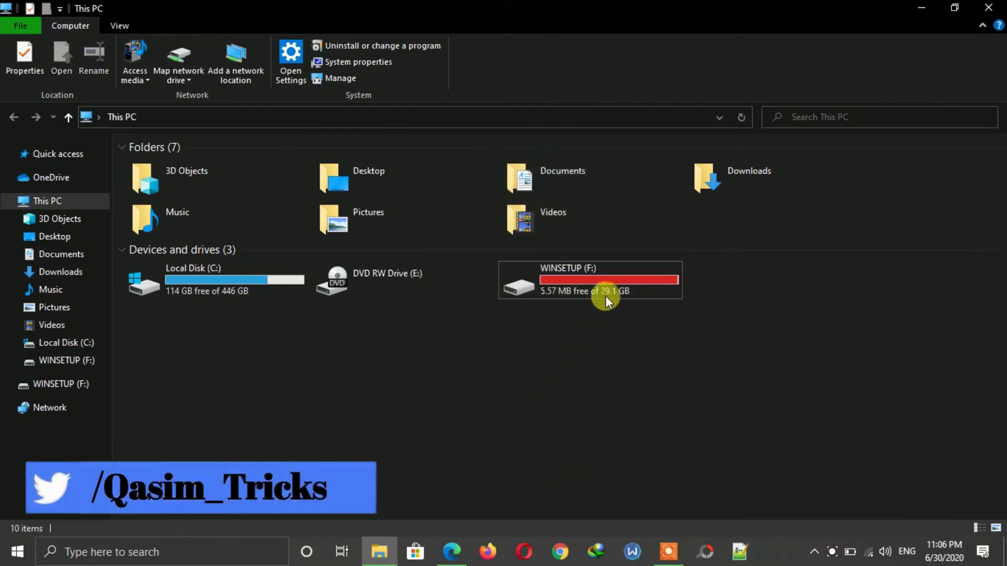
pyautogui.doubleClick(613, 296)
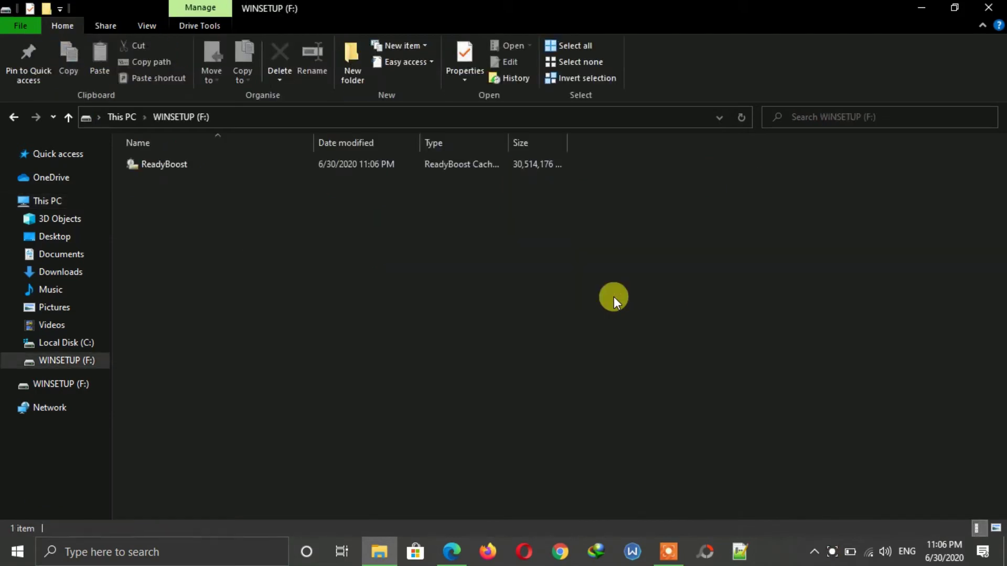
pyautogui.hotkey('alt', 'Left')
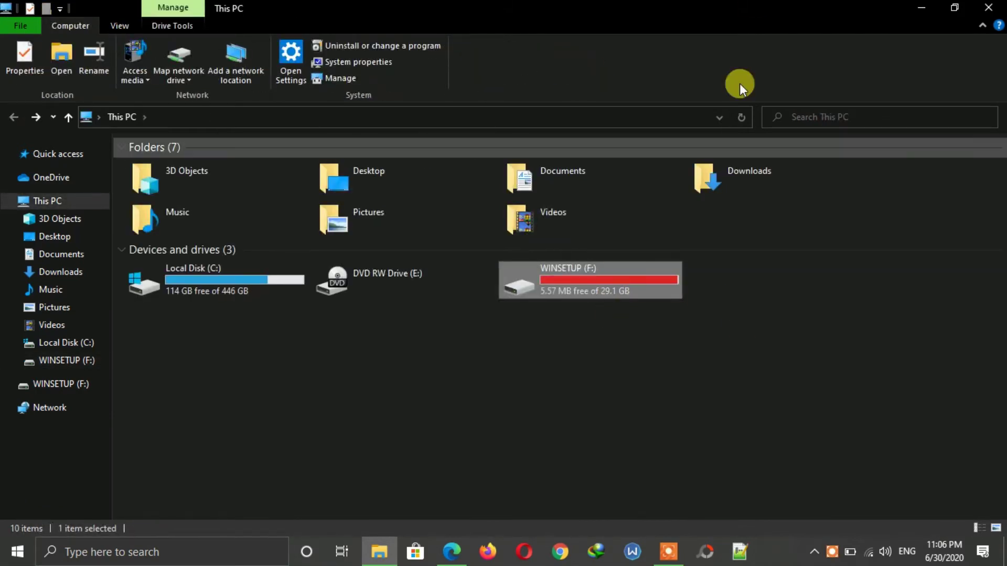
pyautogui.moveTo(749, 6); pyautogui.dragTo(536, 49)
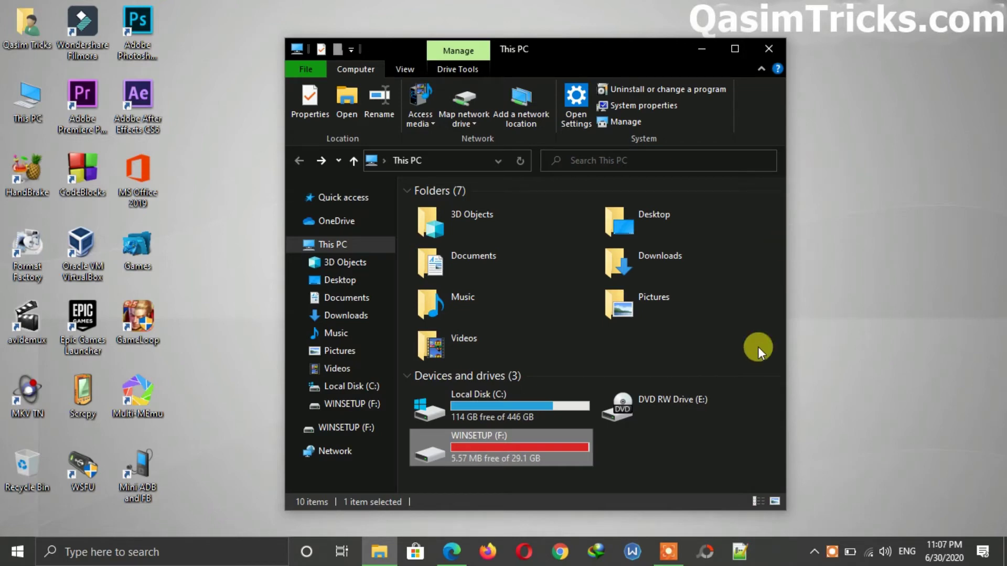
# Step: Minimize Explorer and launch Computer Management, trying This PC > Manage and then a 'computer ma' search
pyautogui.click(693, 469)
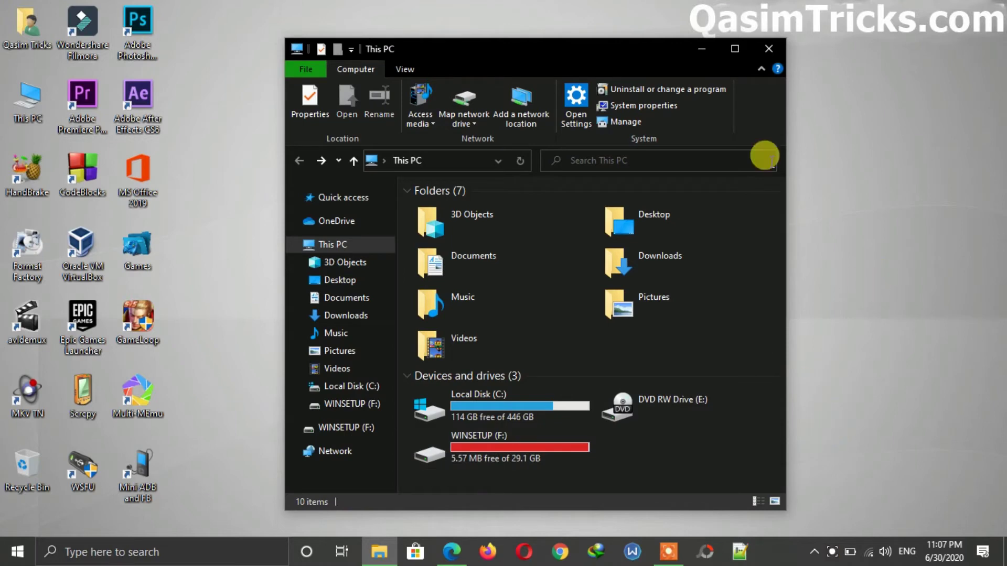
pyautogui.click(705, 54)
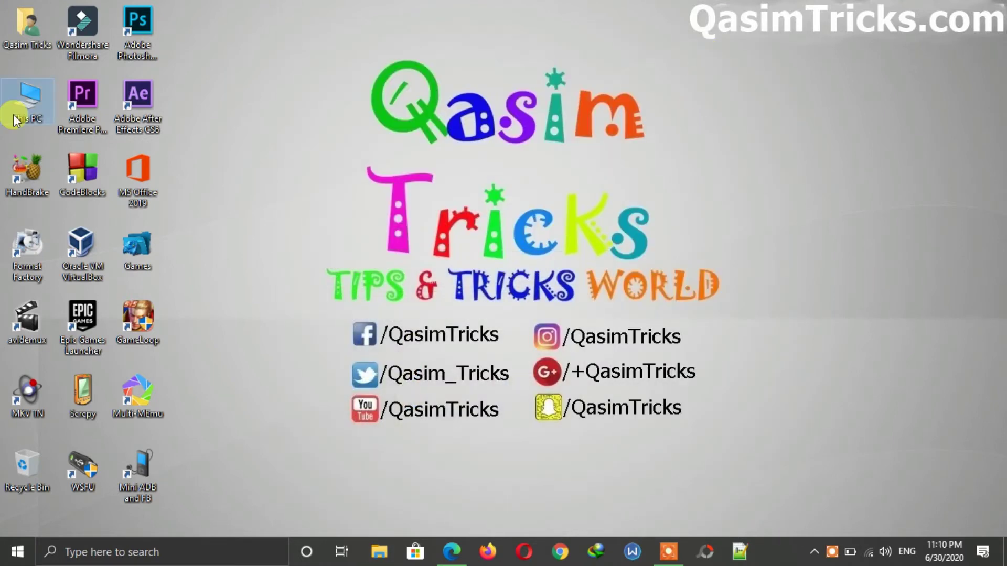
pyautogui.rightClick(16, 114)
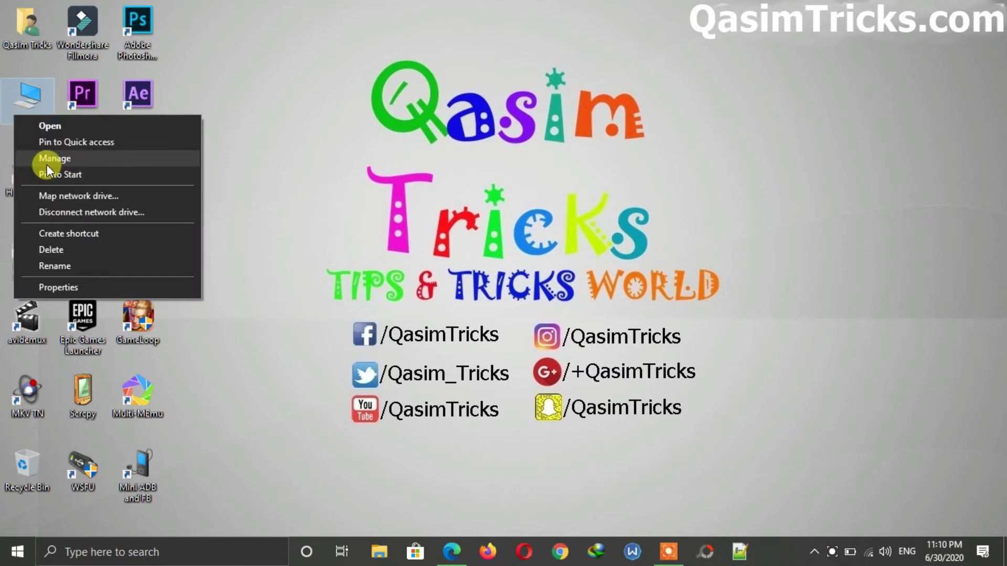
pyautogui.click(59, 158)
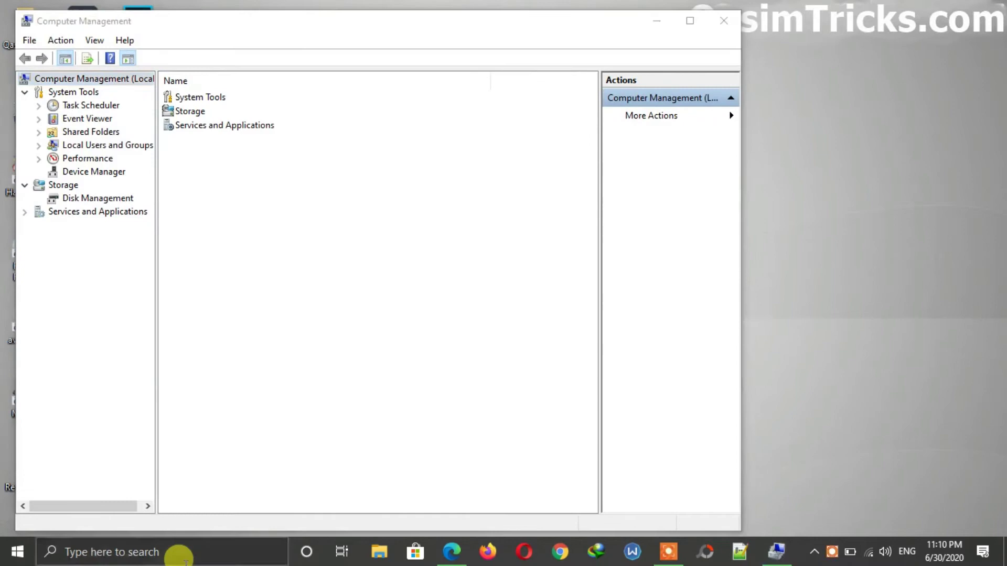
pyautogui.click(181, 556)
pyautogui.write('computer m')
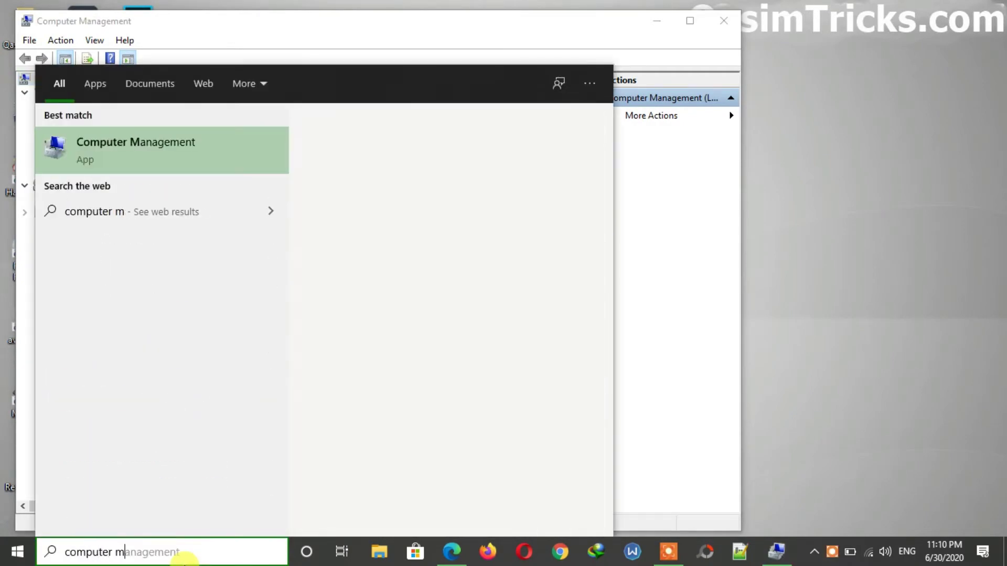
pyautogui.write('a')
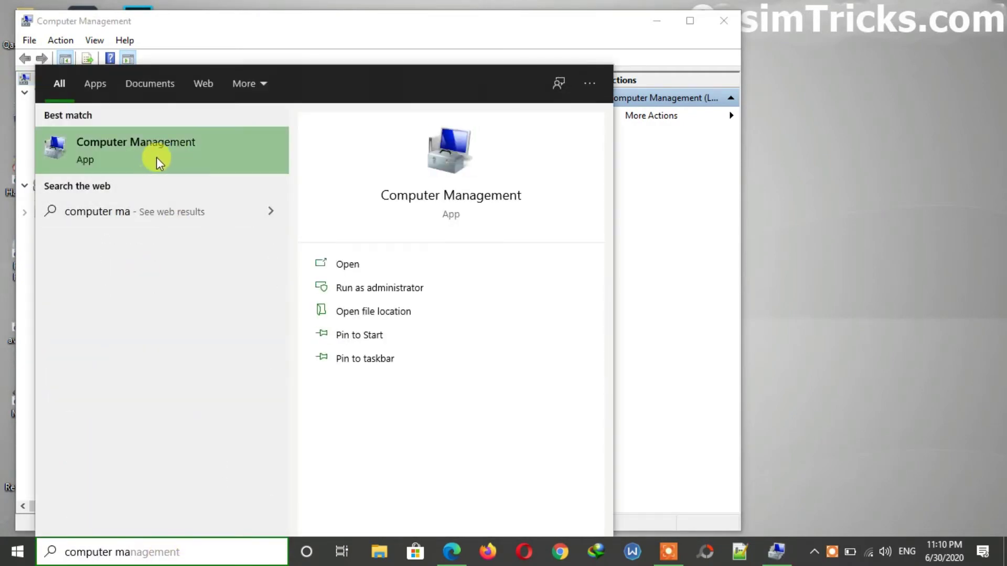
pyautogui.click(241, 23)
pyautogui.moveTo(241, 23); pyautogui.dragTo(474, 43)
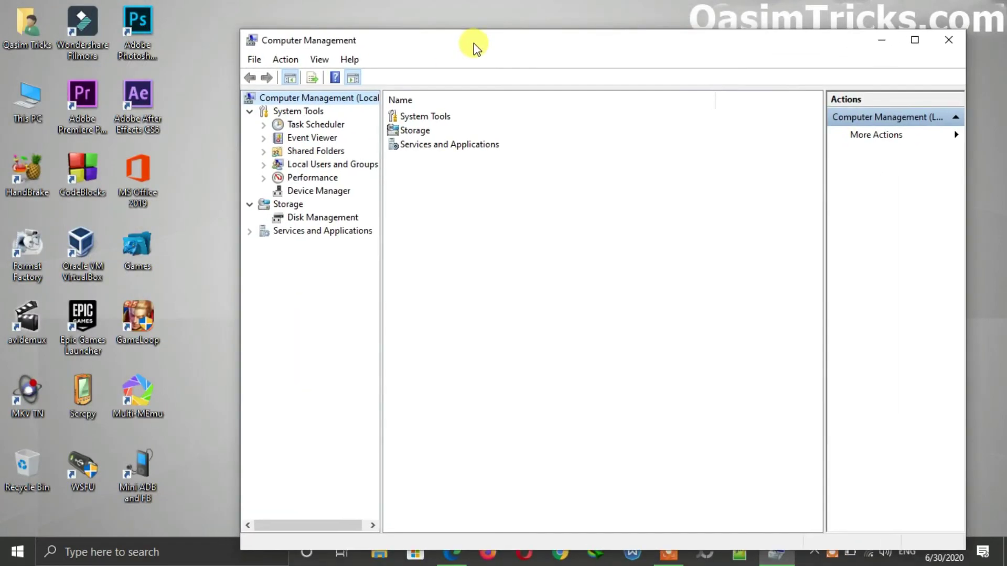
# Step: Open Performance > Monitoring Tools > Performance Monitor in Computer Management
pyautogui.click(300, 178)
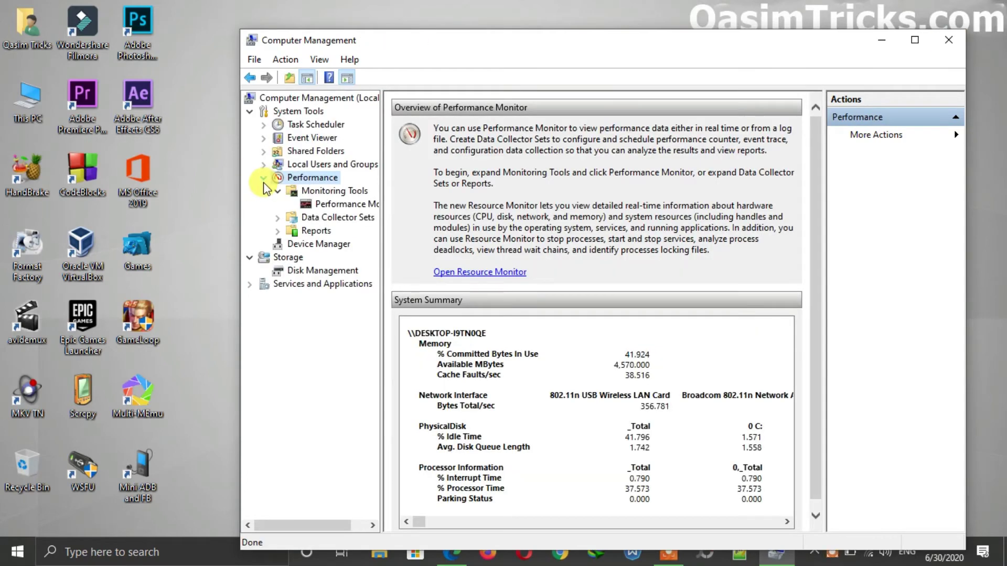
pyautogui.click(297, 192)
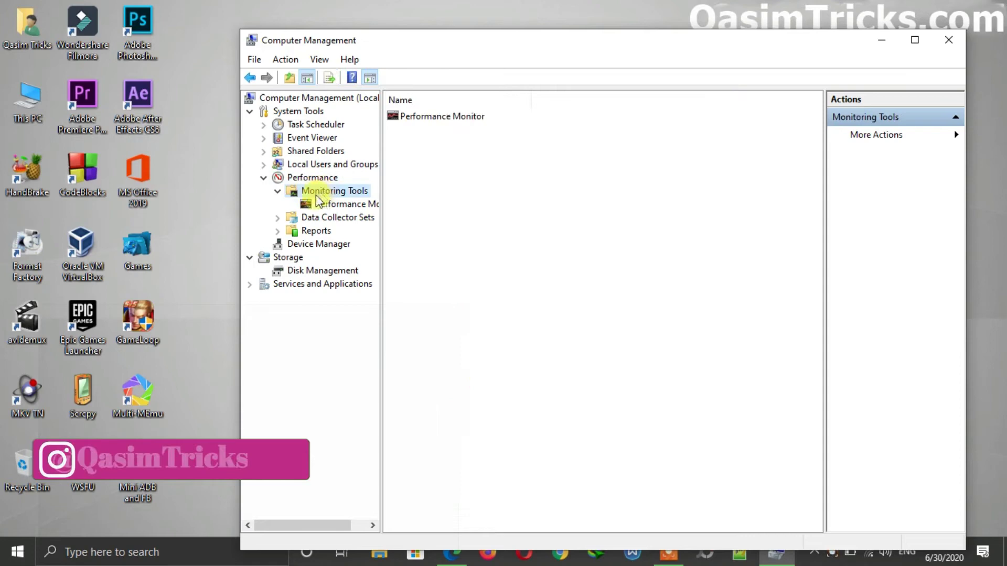
pyautogui.click(323, 203)
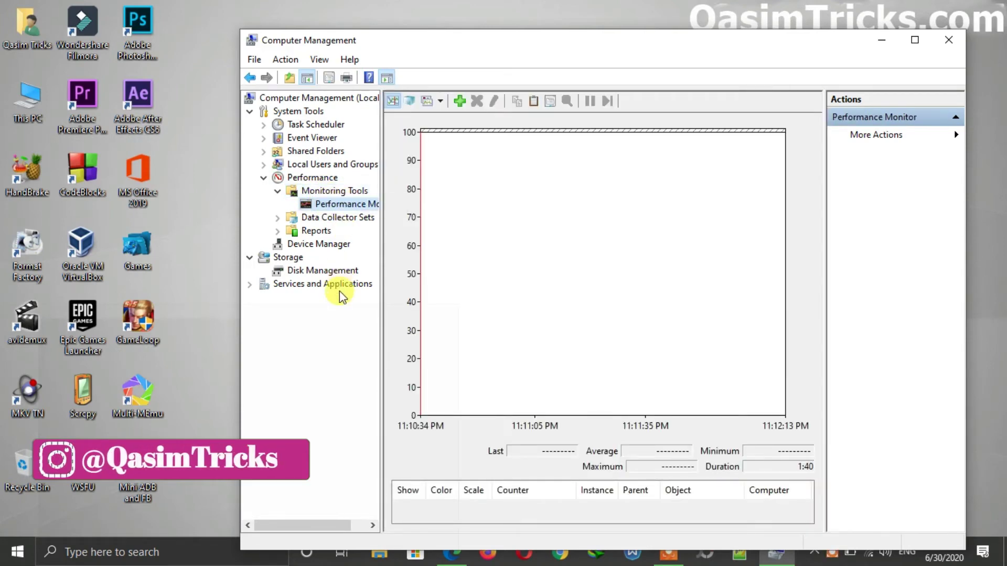
pyautogui.moveTo(299, 525); pyautogui.dragTo(315, 527)
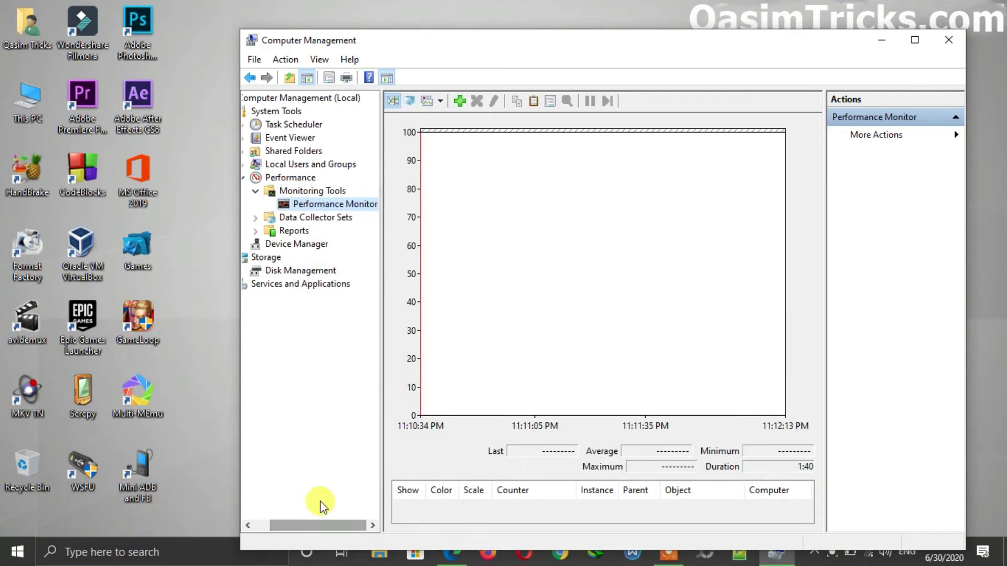
# Step: Add the ReadyBoost Cache counter group with all (*) instances to the Performance Monitor graph
pyautogui.click(460, 101)
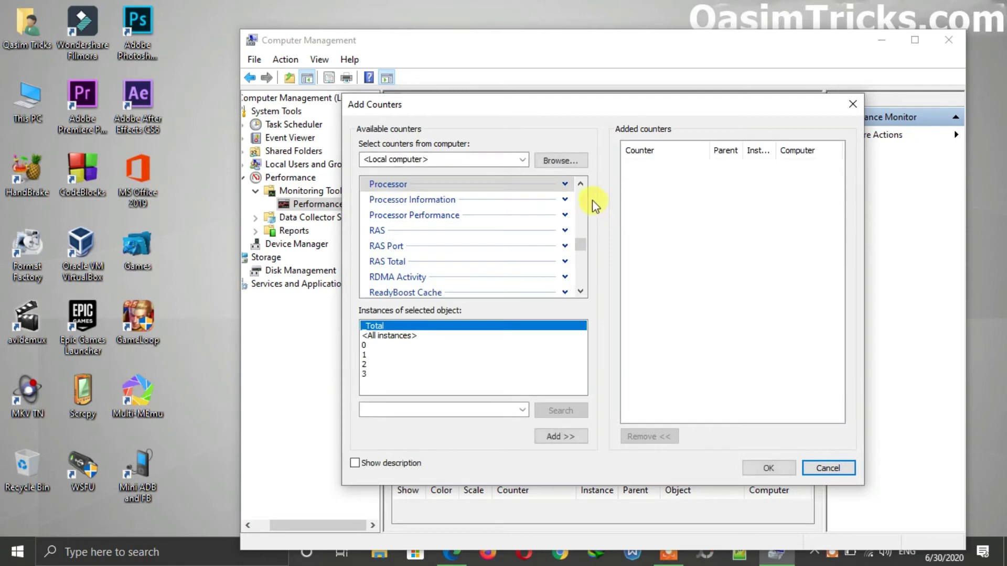
pyautogui.click(580, 291)
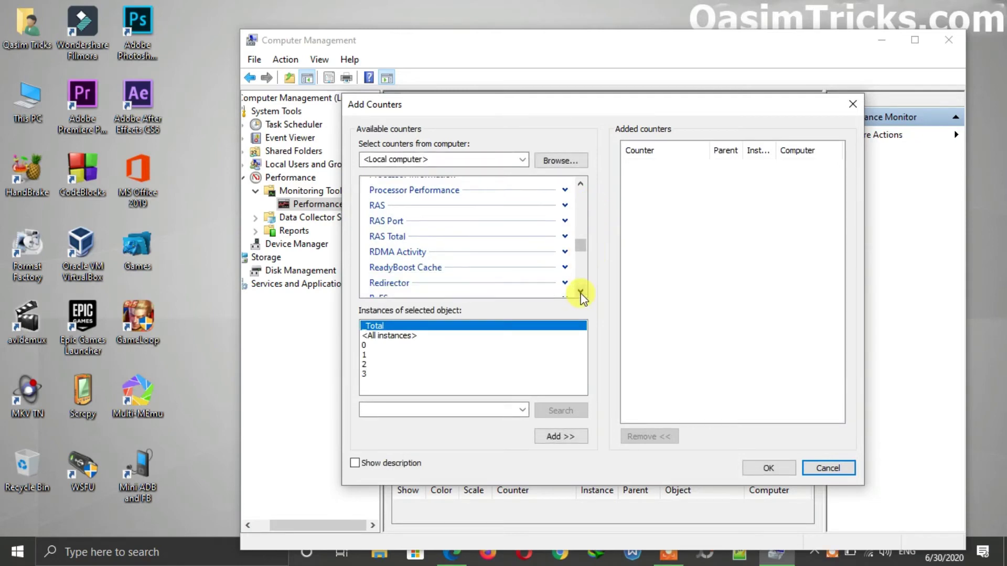
pyautogui.click(407, 268)
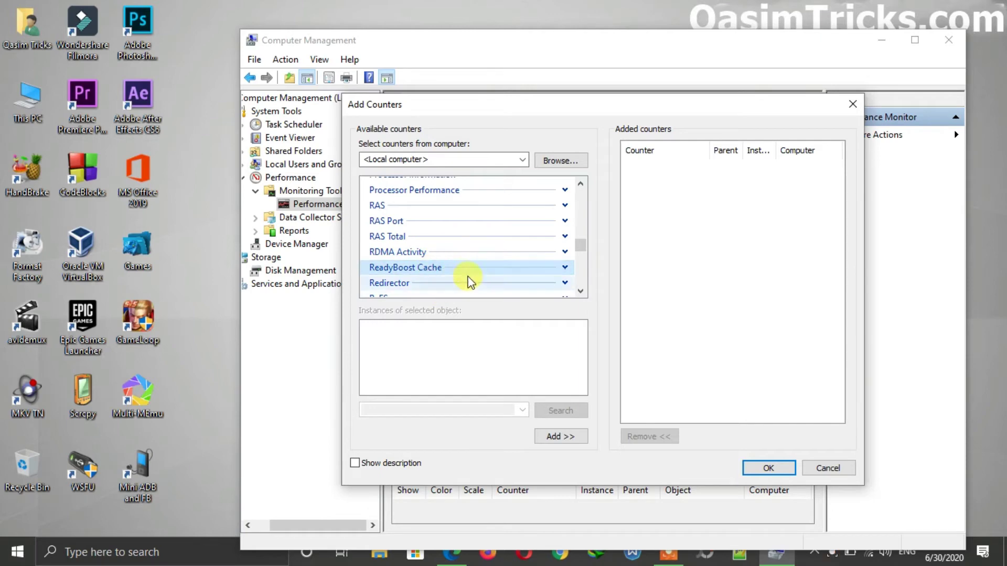
pyautogui.click(560, 435)
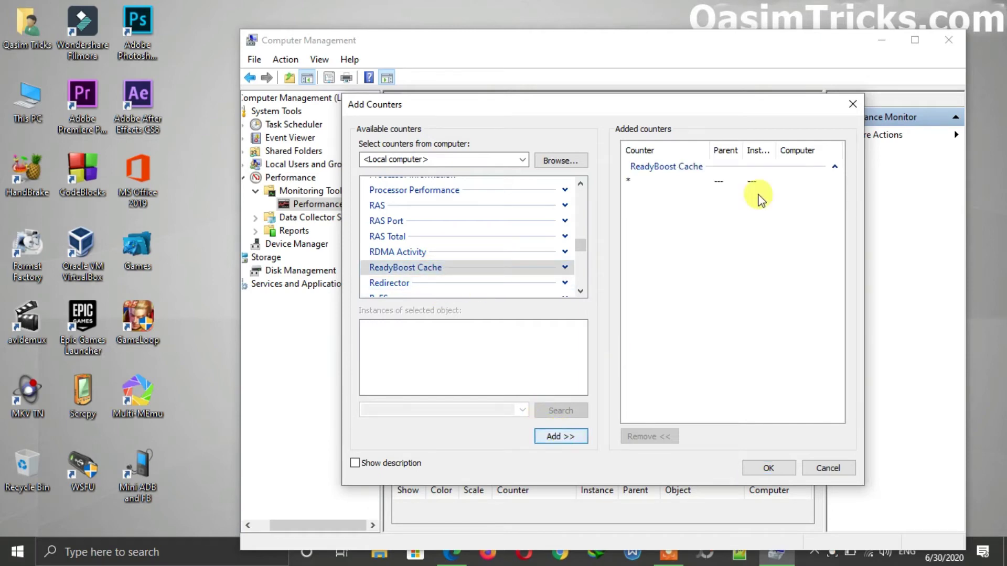
pyautogui.click(685, 167)
pyautogui.click(769, 467)
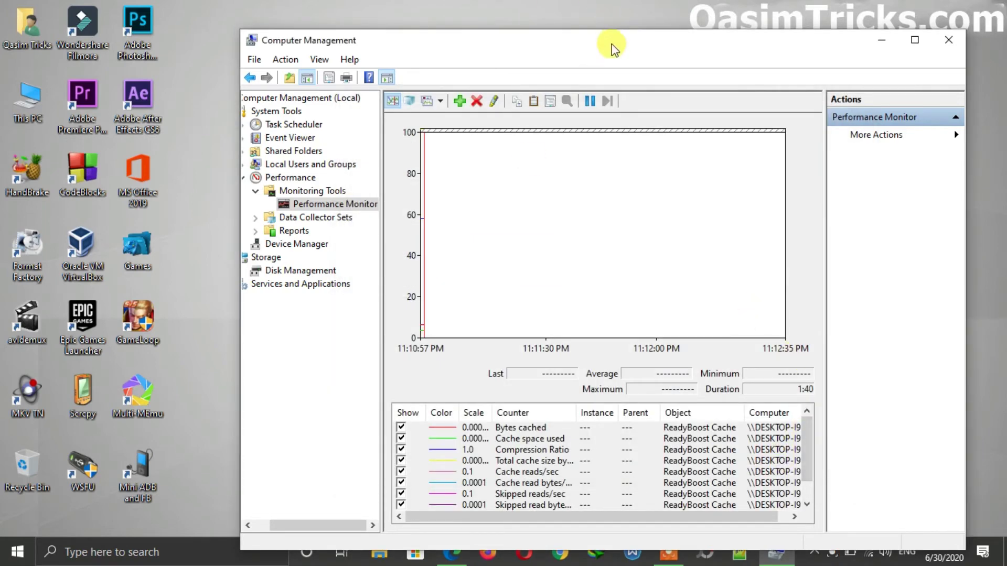
# Step: While the counters record, open This PC's System properties and close them again
pyautogui.moveTo(608, 37); pyautogui.dragTo(523, 28)
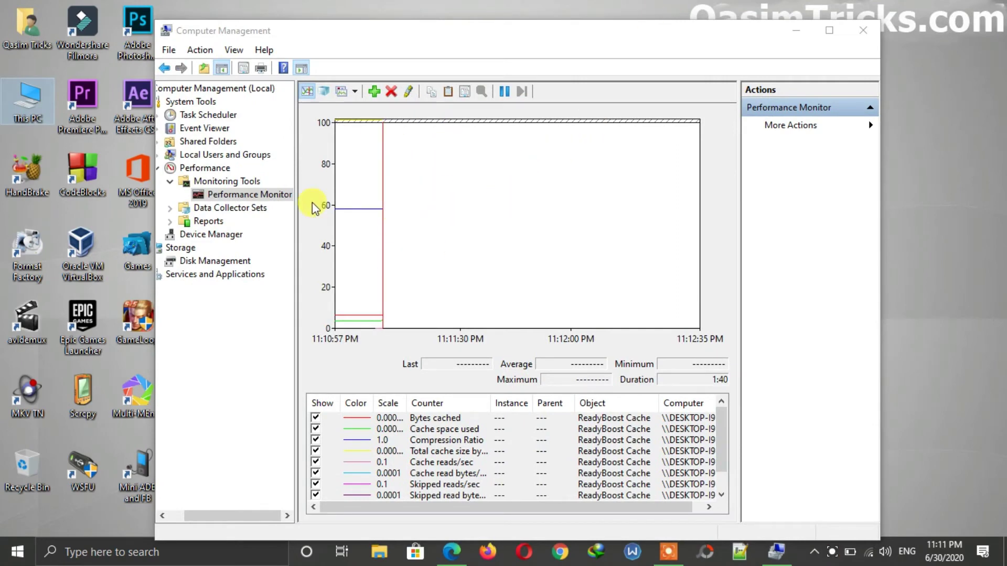
pyautogui.click(320, 377)
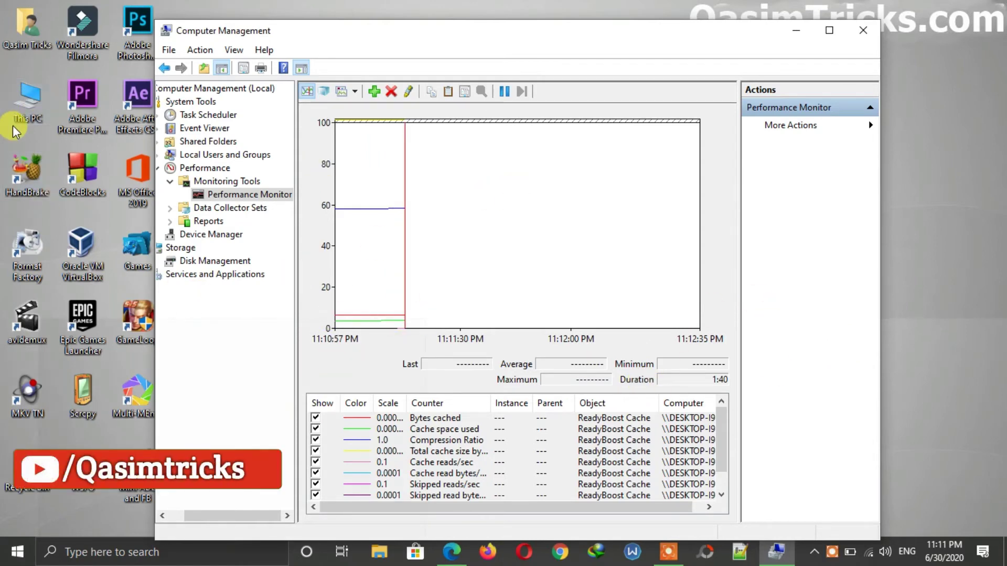
pyautogui.rightClick(25, 101)
pyautogui.click(61, 274)
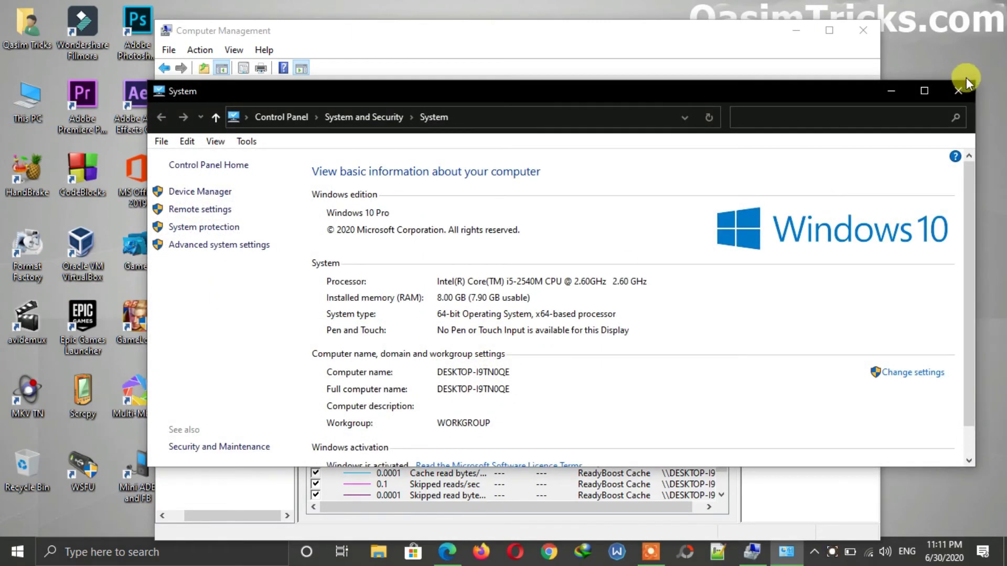
pyautogui.click(960, 92)
# Step: Refresh the desktop and close Computer Management
pyautogui.rightClick(961, 124)
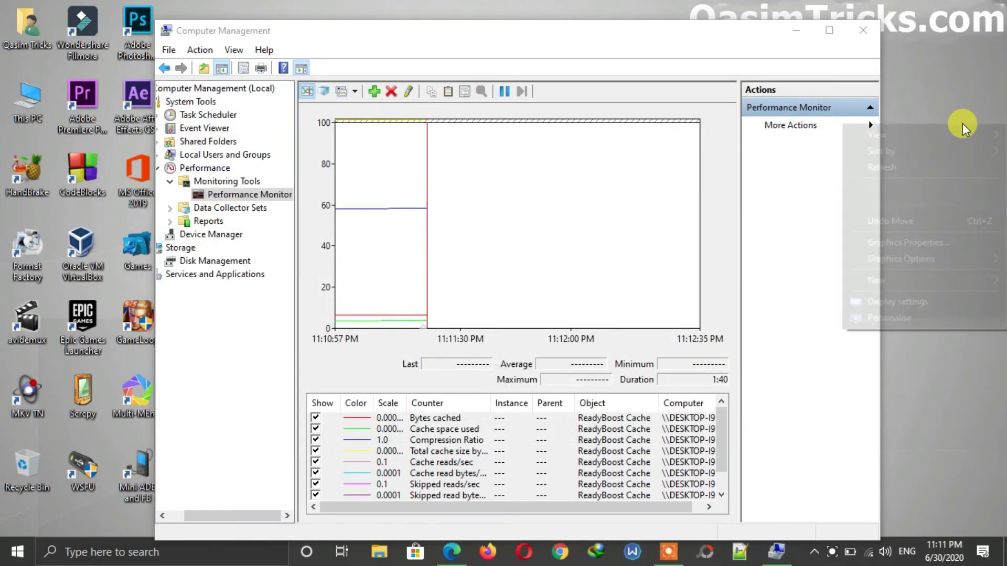
pyautogui.click(955, 167)
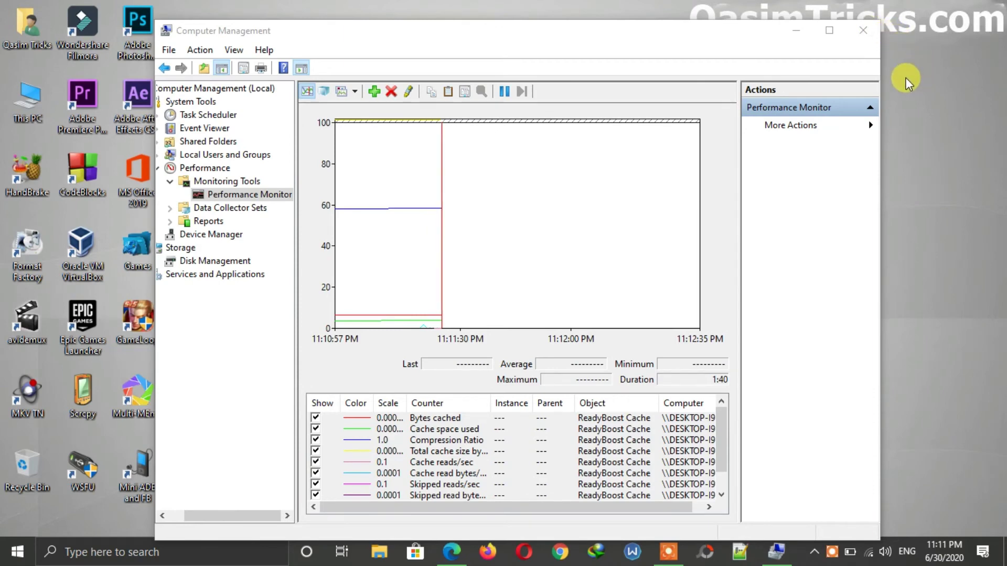
pyautogui.click(856, 37)
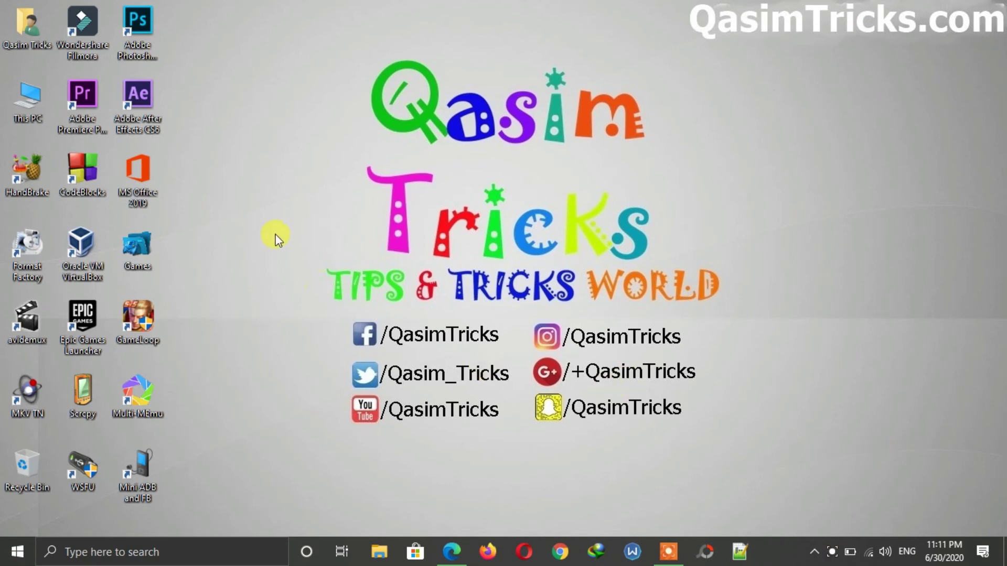
# Step: In WINSETUP (F:) Properties, set ReadyBoost to 'Do not use this device', apply, and confirm with OK
pyautogui.doubleClick(28, 99)
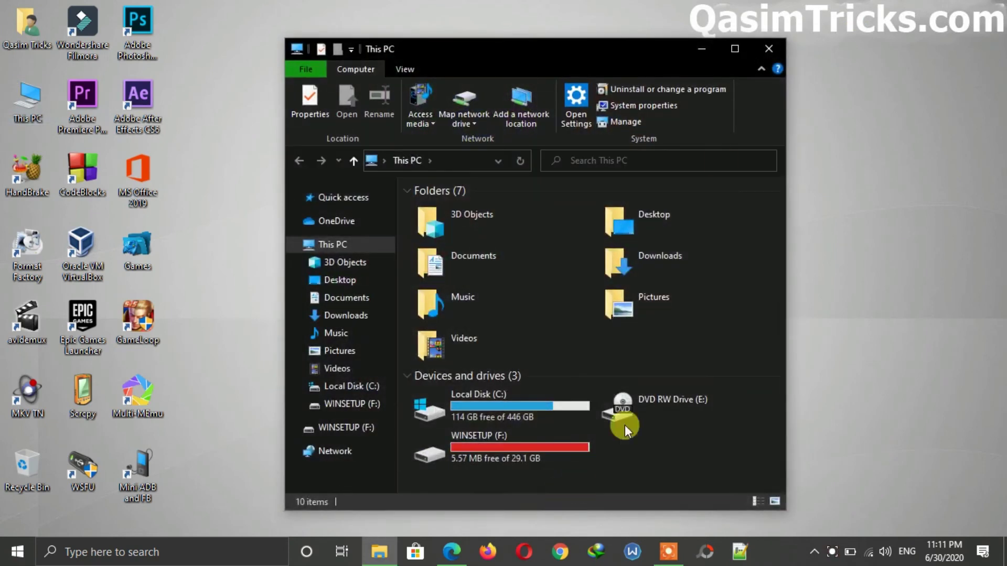
pyautogui.click(740, 57)
pyautogui.click(579, 289)
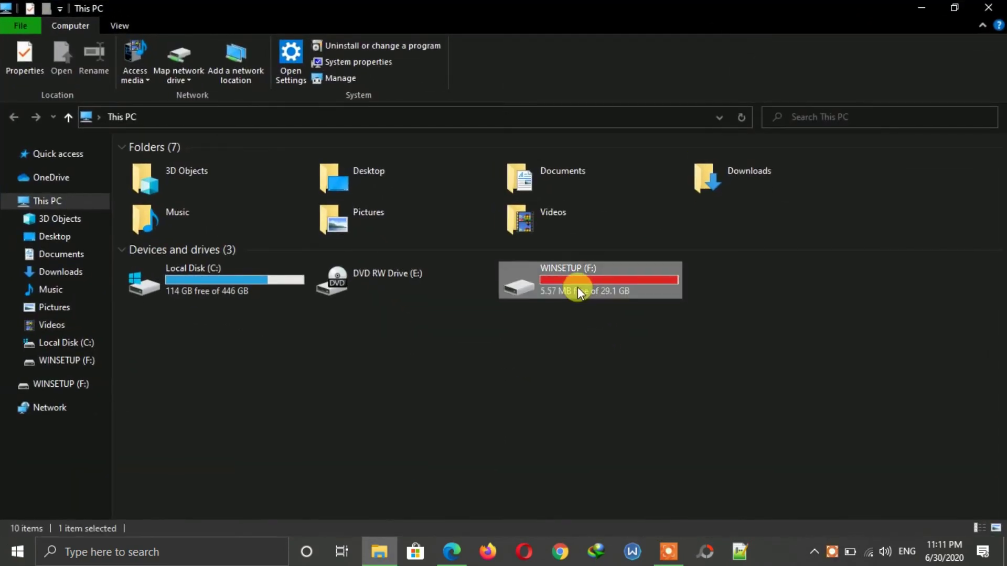
pyautogui.rightClick(579, 288)
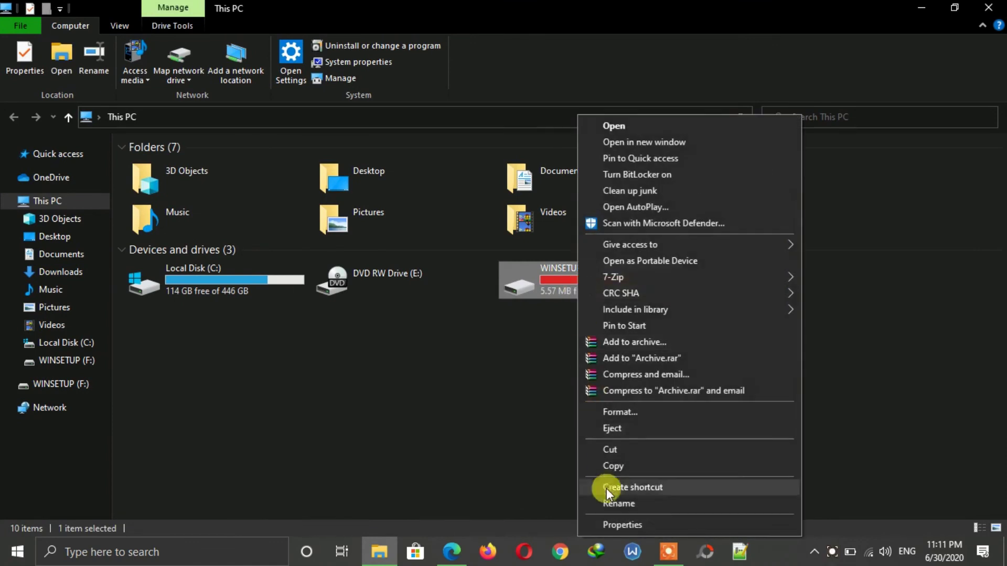
pyautogui.click(611, 523)
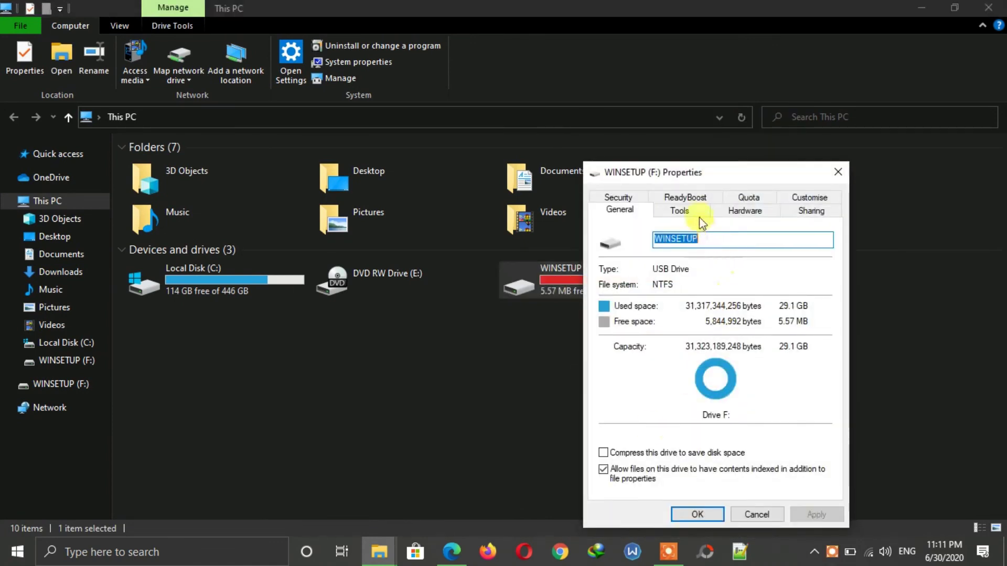
pyautogui.click(687, 198)
pyautogui.click(653, 273)
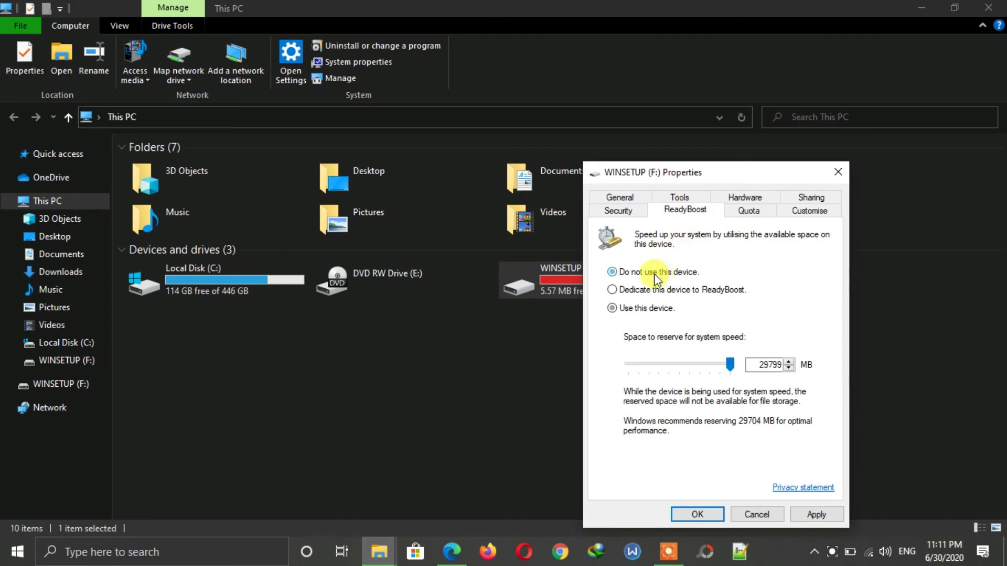
pyautogui.click(816, 515)
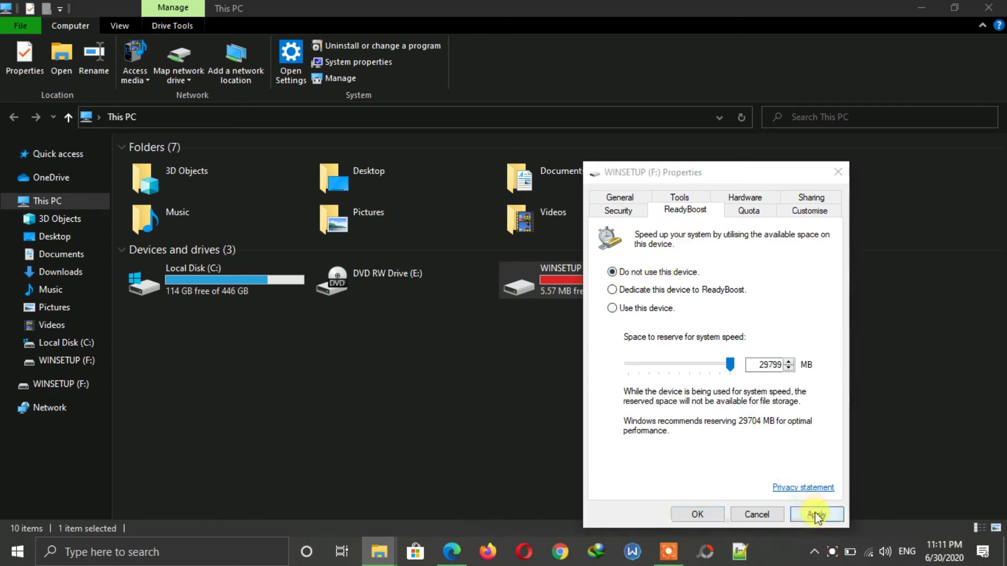
pyautogui.click(699, 516)
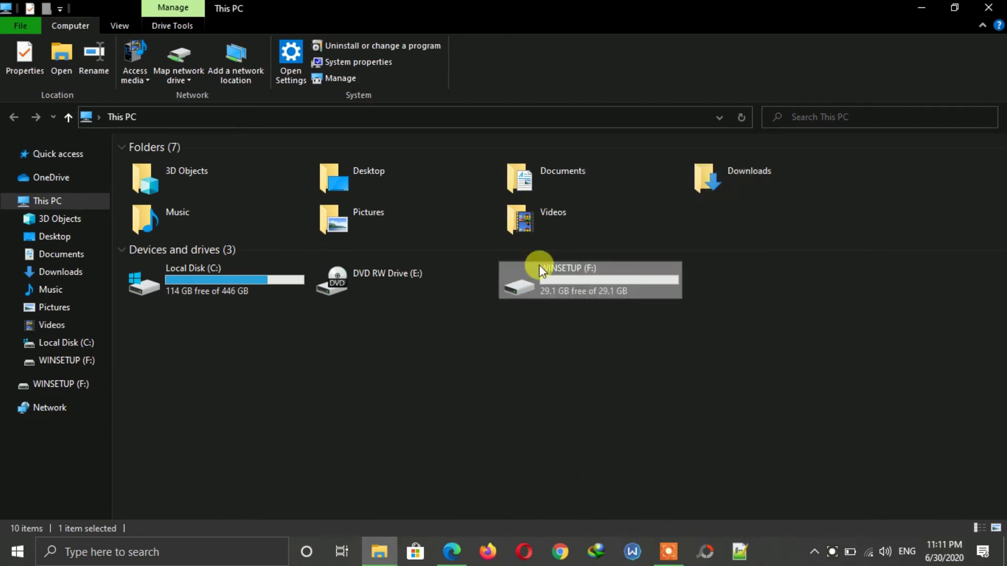
# Step: Check in WINSETUP (F:) Properties that 29.1 GB is free, then close the dialog
pyautogui.rightClick(561, 289)
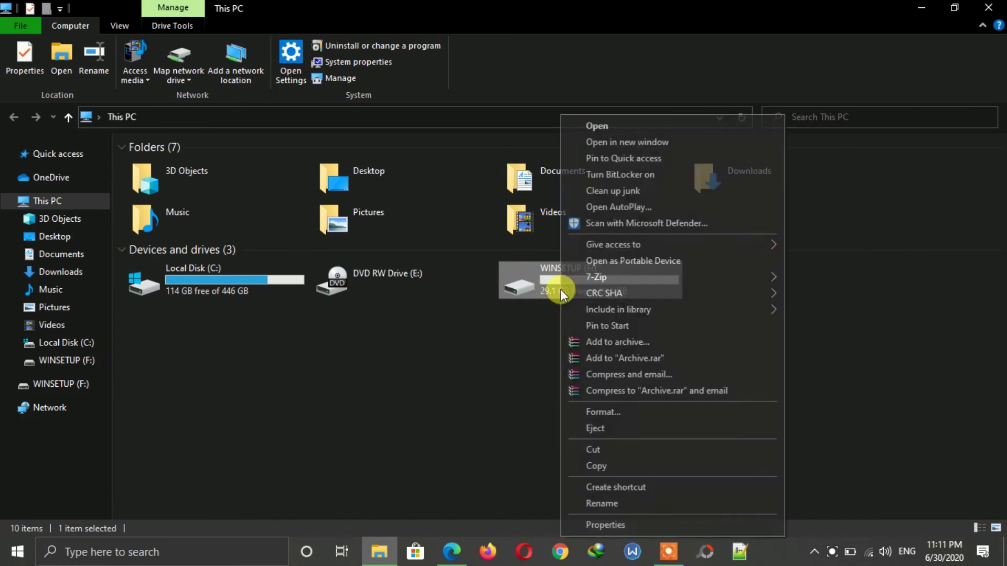
pyautogui.click(615, 519)
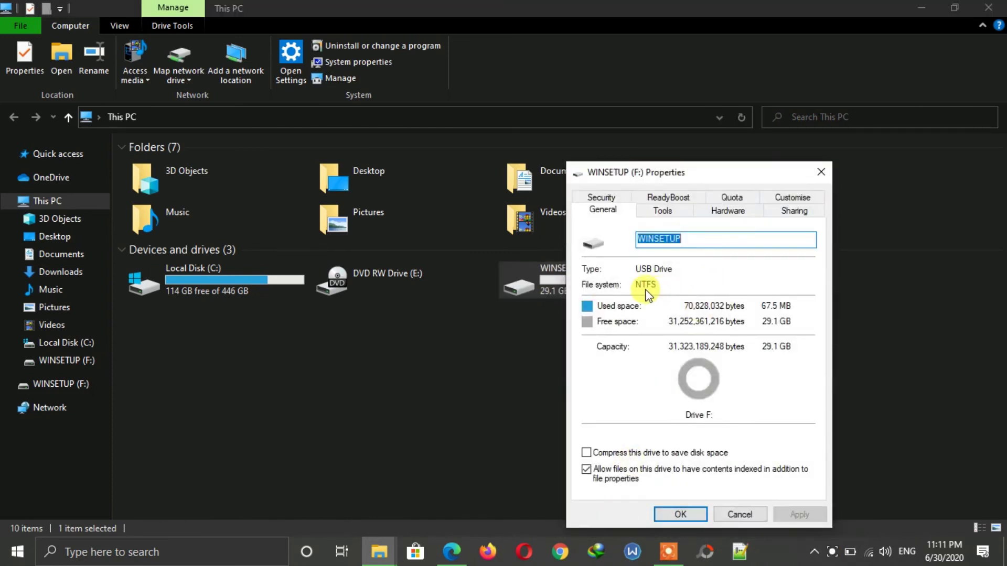
pyautogui.click(820, 172)
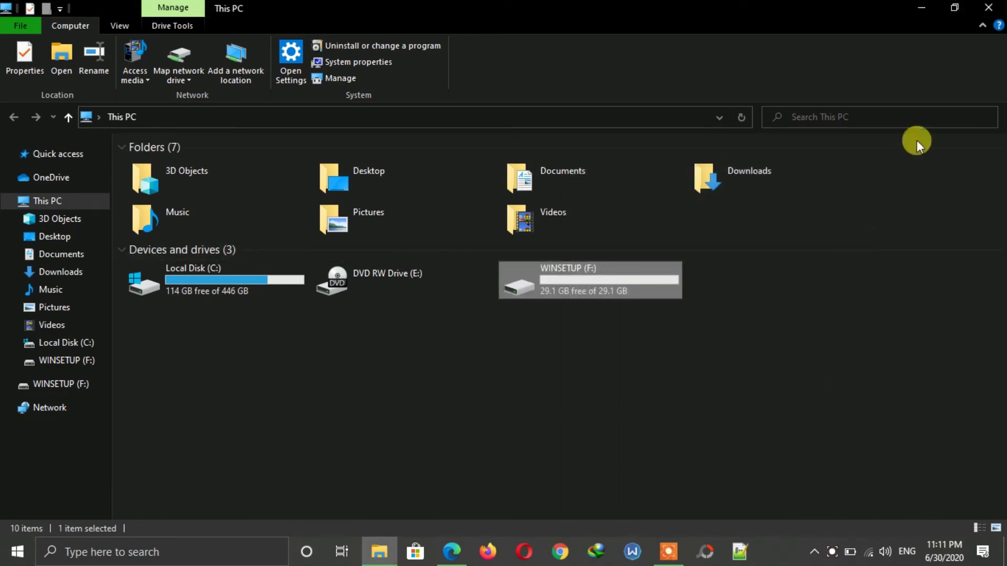
pyautogui.click(988, 7)
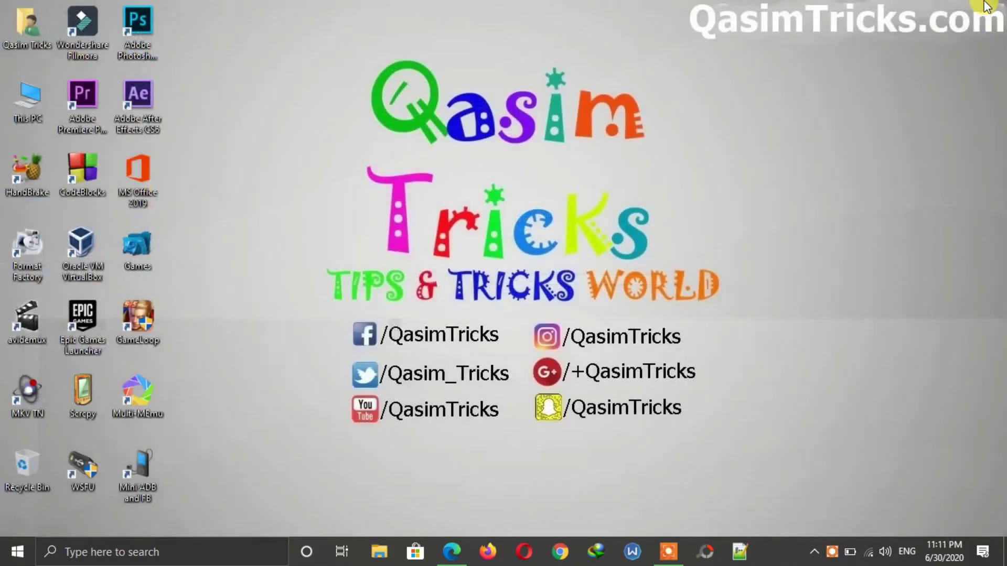
pyautogui.rightClick(893, 109)
pyautogui.click(915, 155)
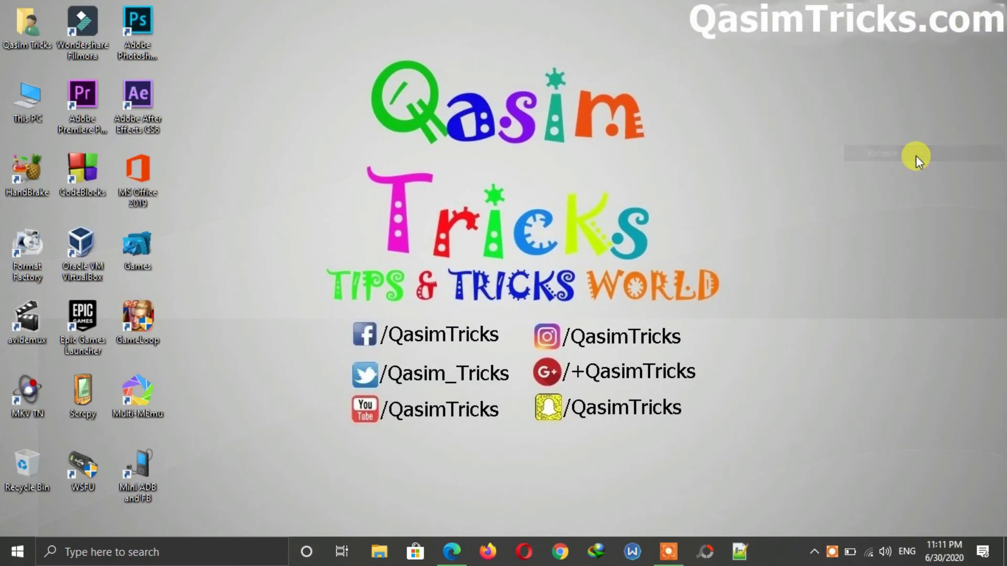